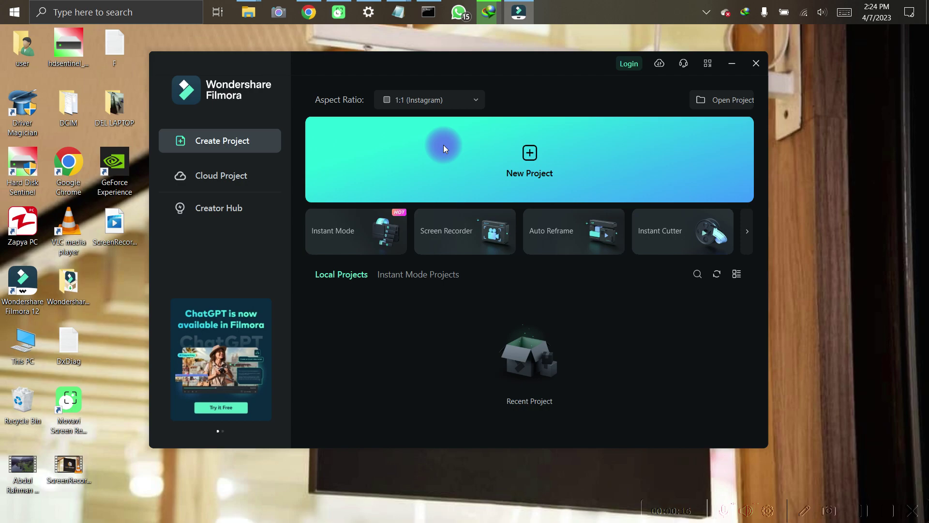
- Create a 1:1 project and import the clip video_20230306_184756 from the Desktop folder DCIM > Camera > mug
{"action": "left_click", "coordinate": [443, 144]}
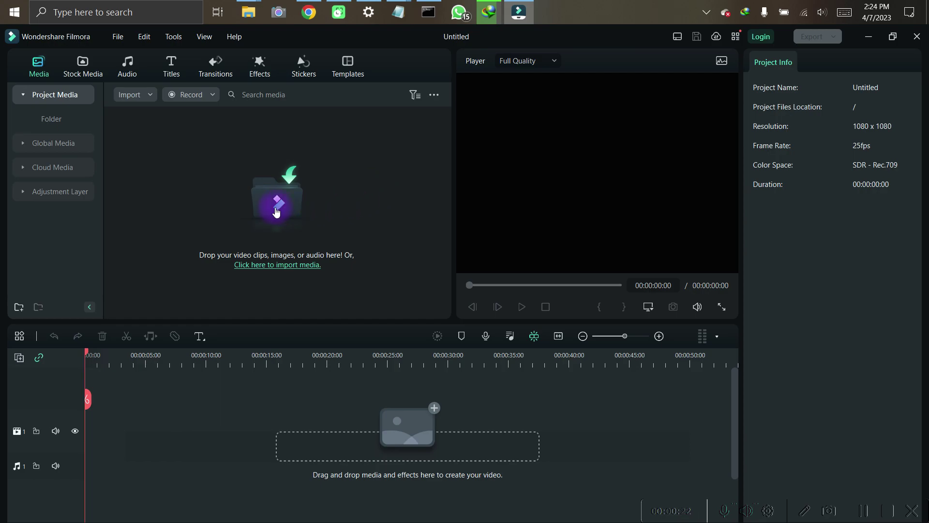
{"action": "left_click", "coordinate": [276, 208]}
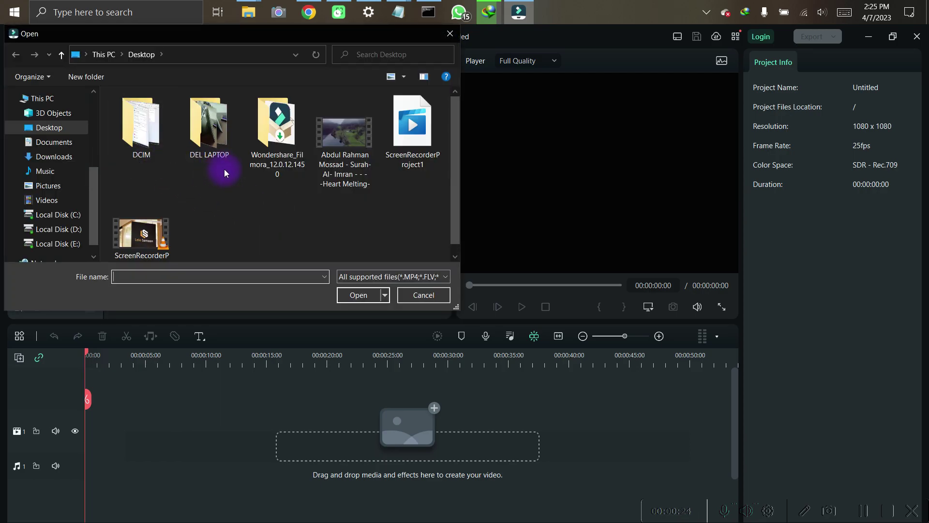
{"action": "double_click", "coordinate": [152, 154]}
{"action": "double_click", "coordinate": [208, 130]}
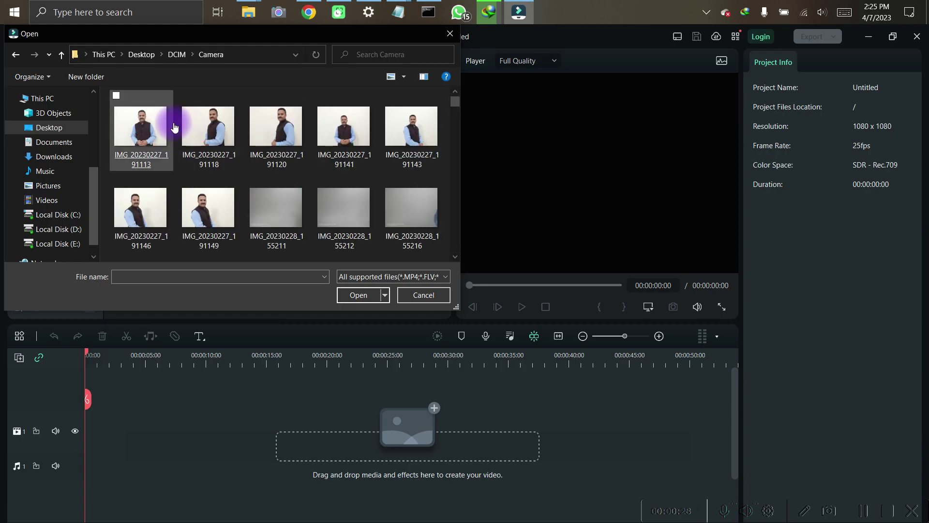
{"action": "left_click", "coordinate": [176, 54]}
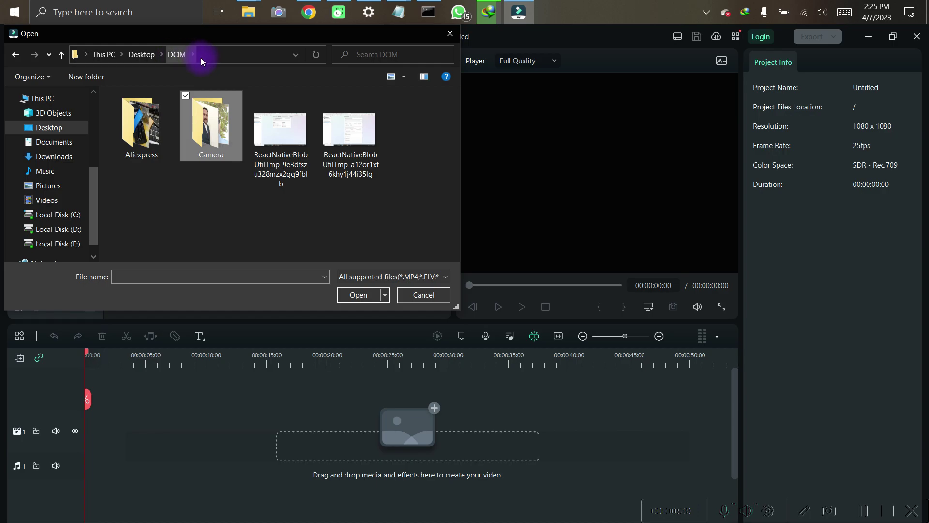
{"action": "double_click", "coordinate": [211, 129]}
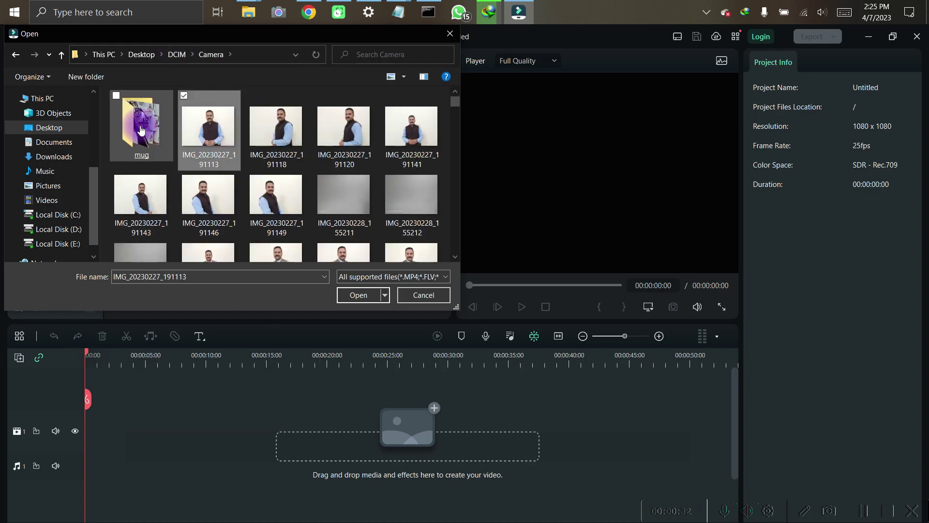
{"action": "double_click", "coordinate": [141, 130]}
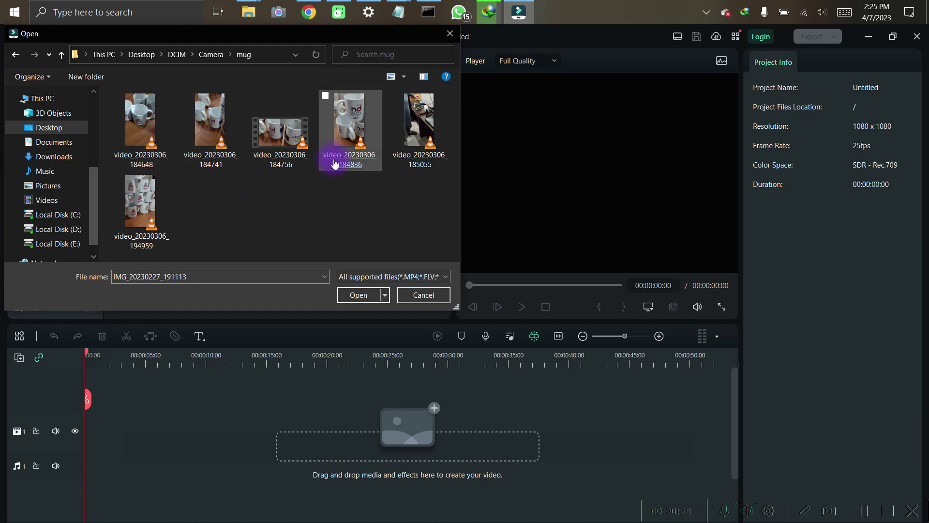
{"action": "double_click", "coordinate": [298, 159]}
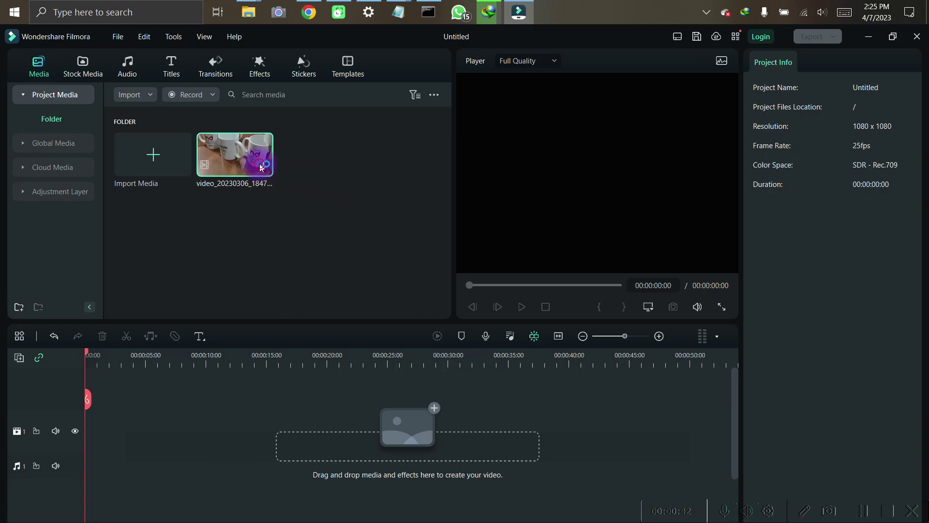
- Add the mug video to the timeline, keeping the 1080 x 1080 25fps project settings, and move the playhead to mid-clip
{"action": "left_click", "coordinate": [261, 166]}
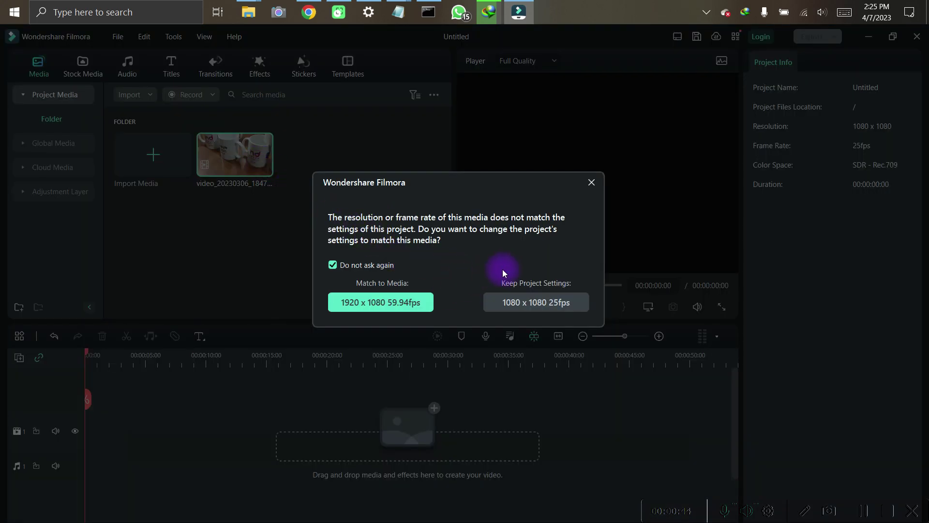
{"action": "left_click", "coordinate": [537, 302]}
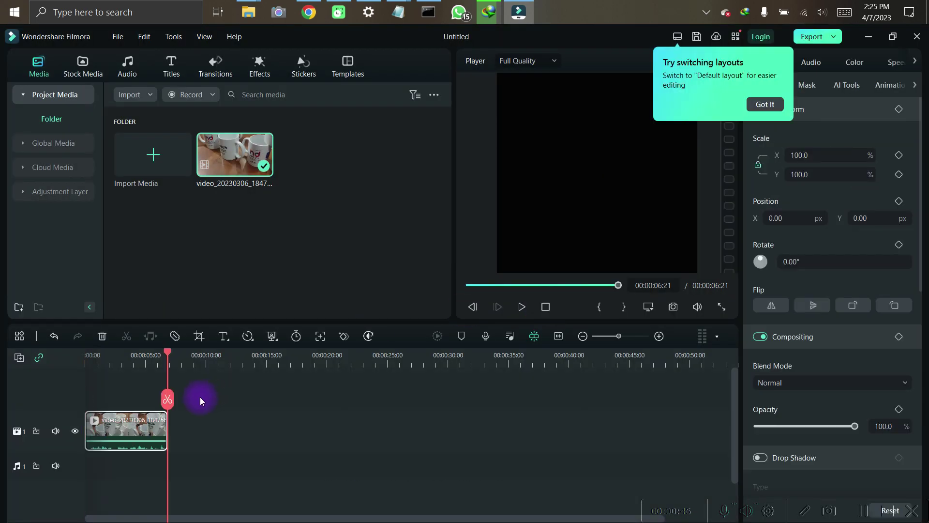
{"action": "left_click", "coordinate": [130, 362]}
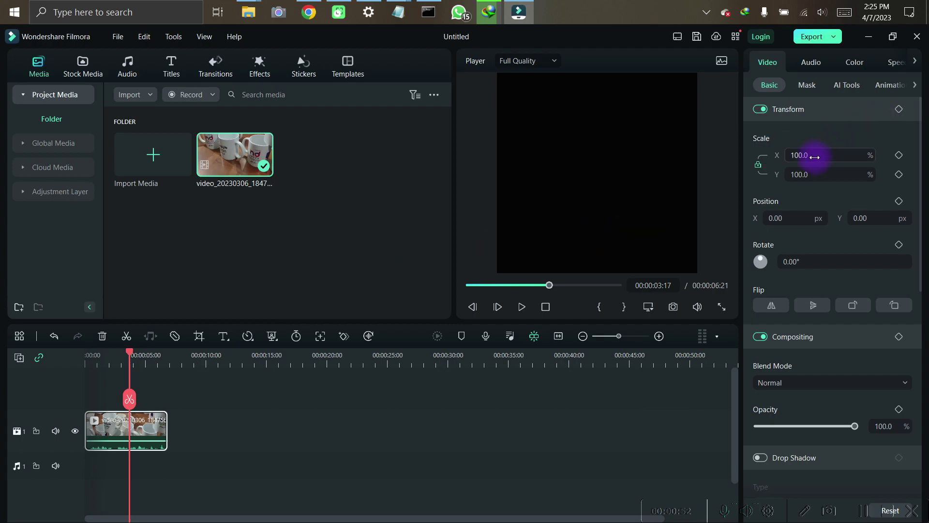
- Scale the mug video clip uniformly to about 102.7%
{"action": "left_click_drag", "start_coordinate": [815, 156], "coordinate": [597, 504]}
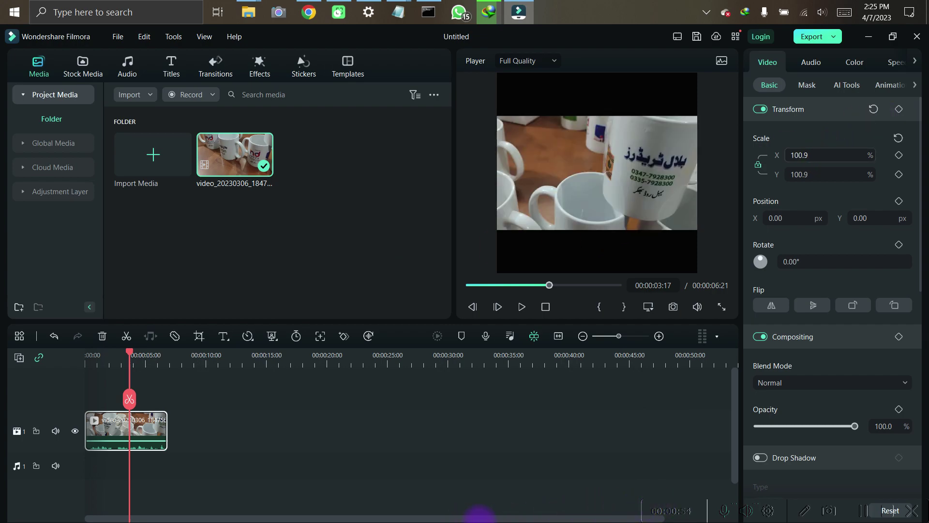
{"action": "left_click_drag", "start_coordinate": [815, 155], "coordinate": [827, 155]}
{"action": "left_click_drag", "start_coordinate": [467, 515], "coordinate": [370, 189]}
- Import the Lower Third 1 PNG image from the Downloads folder into the project media
{"action": "left_click", "coordinate": [155, 171]}
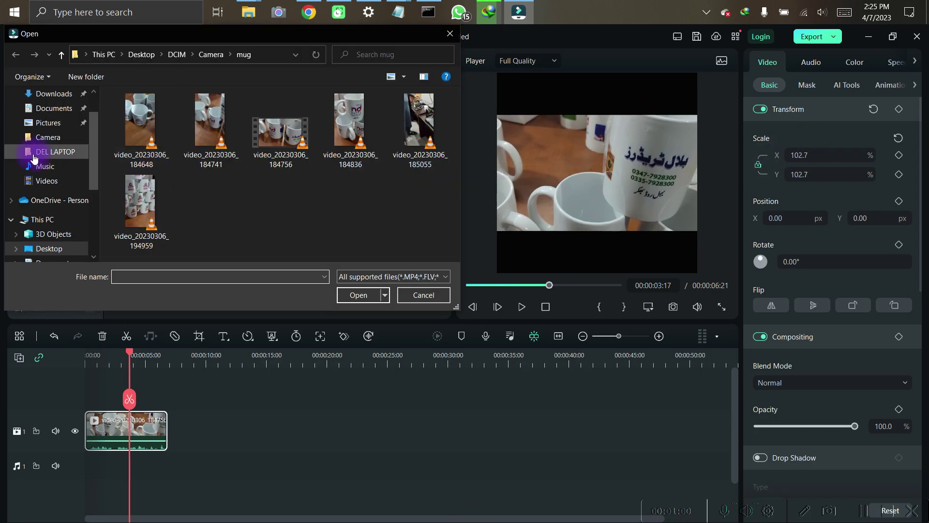
{"action": "left_click", "coordinate": [63, 97]}
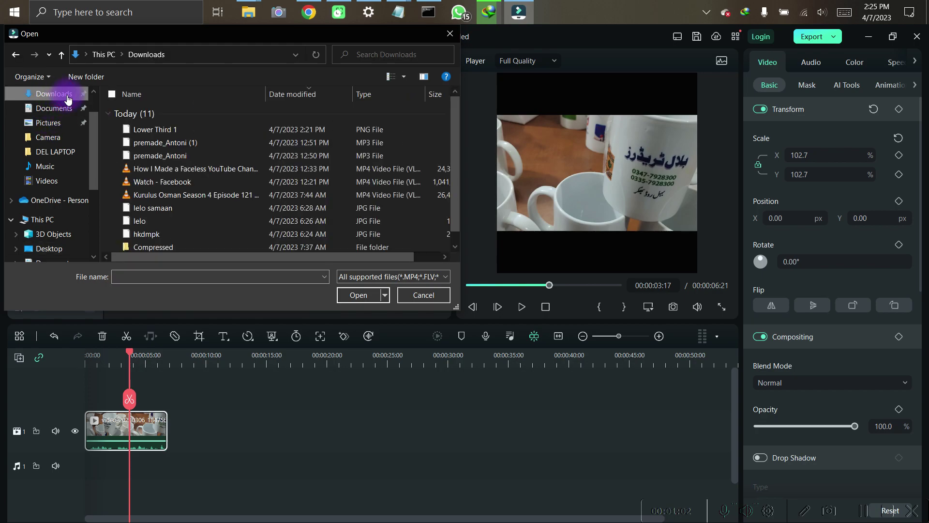
{"action": "double_click", "coordinate": [189, 134]}
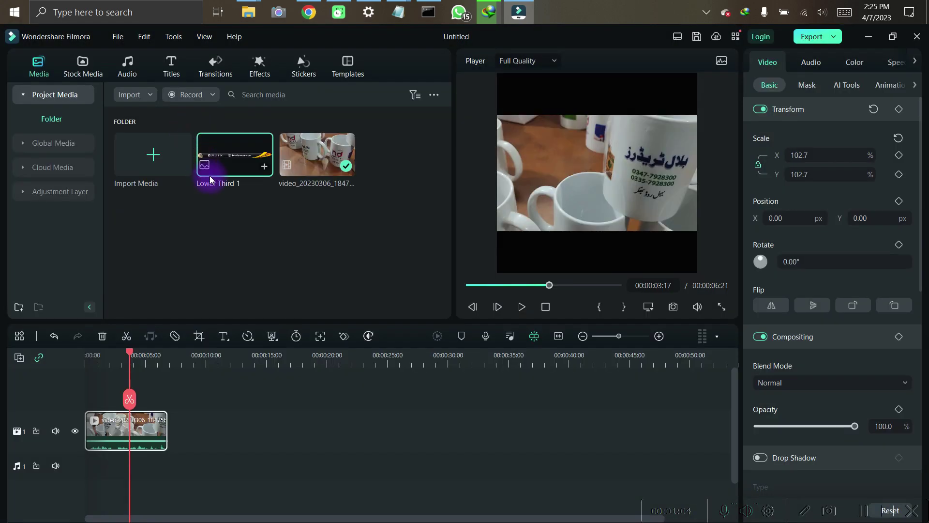
- Place Lower Third 1 on a track above the mug video from the timeline start and extend it to the video's end
{"action": "left_click_drag", "start_coordinate": [247, 160], "coordinate": [85, 405]}
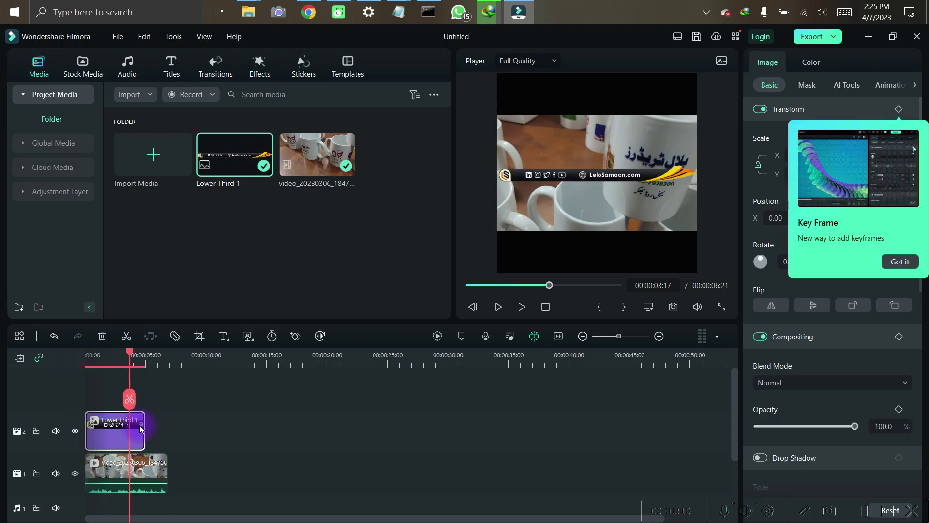
{"action": "left_click_drag", "start_coordinate": [140, 429], "coordinate": [166, 429]}
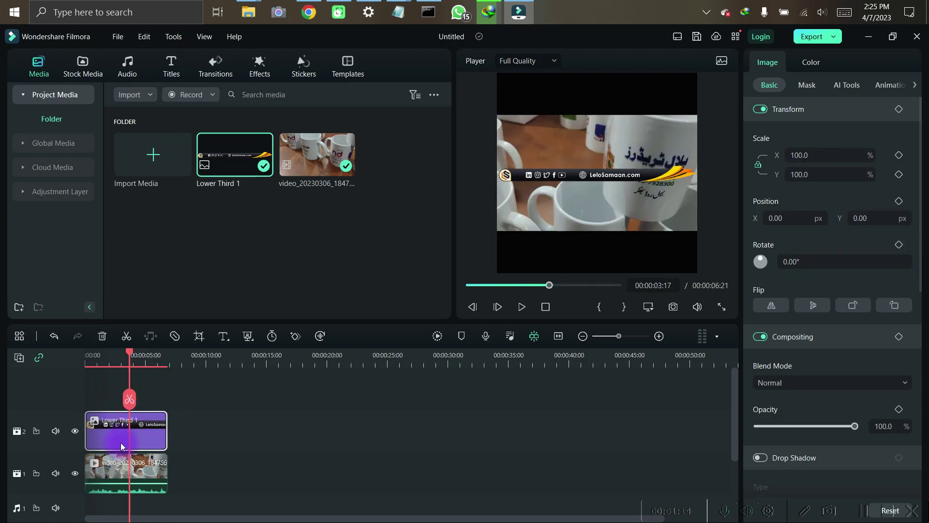
{"action": "left_click", "coordinate": [404, 258]}
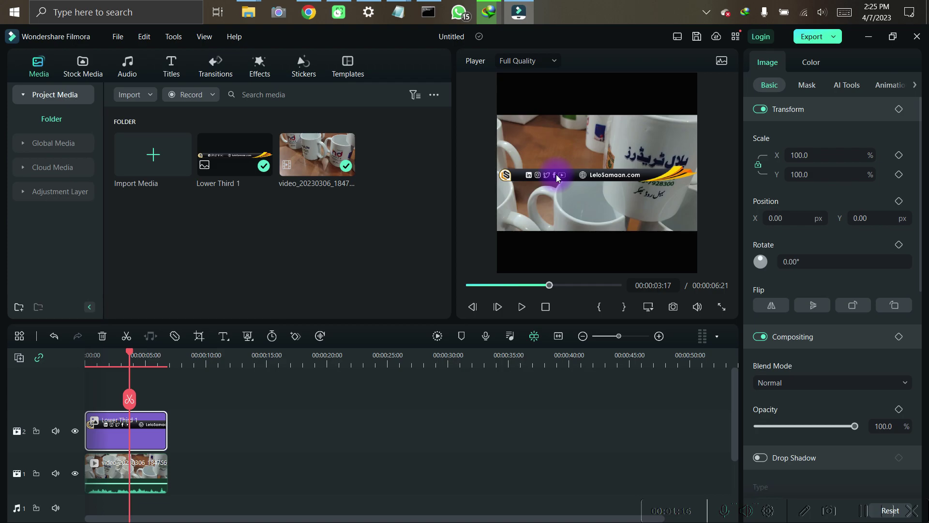
- Move the Lower Third 1 banner down to the lower edge of the frame, at about X -14.58, Y -480 px
{"action": "left_click_drag", "start_coordinate": [556, 178], "coordinate": [554, 262]}
{"action": "key", "text": "Up"}
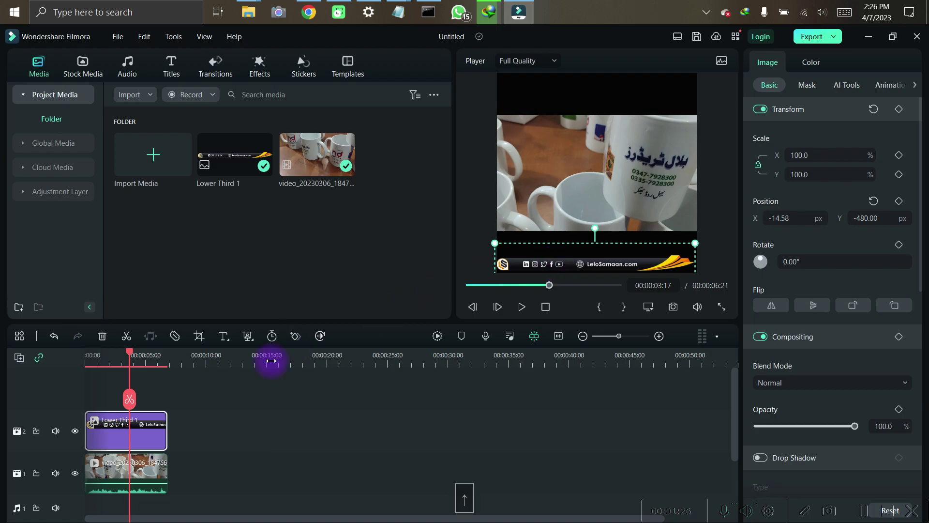
{"action": "left_click", "coordinate": [149, 402]}
- Scale the mug video to 120%, enlarge it further to about 172% and reposition it at about X -178.55, Y 17.67 px to fill the frame
{"action": "left_click", "coordinate": [127, 470]}
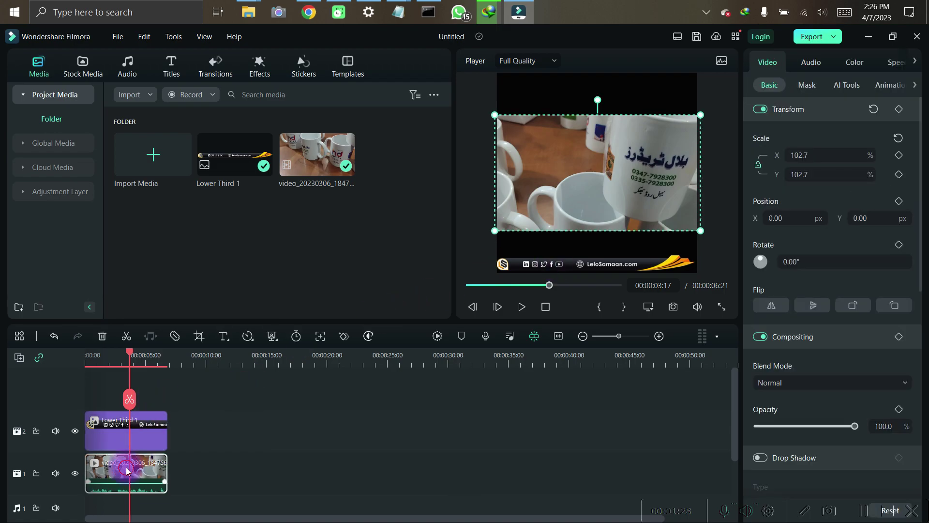
{"action": "left_click", "coordinate": [811, 153]}
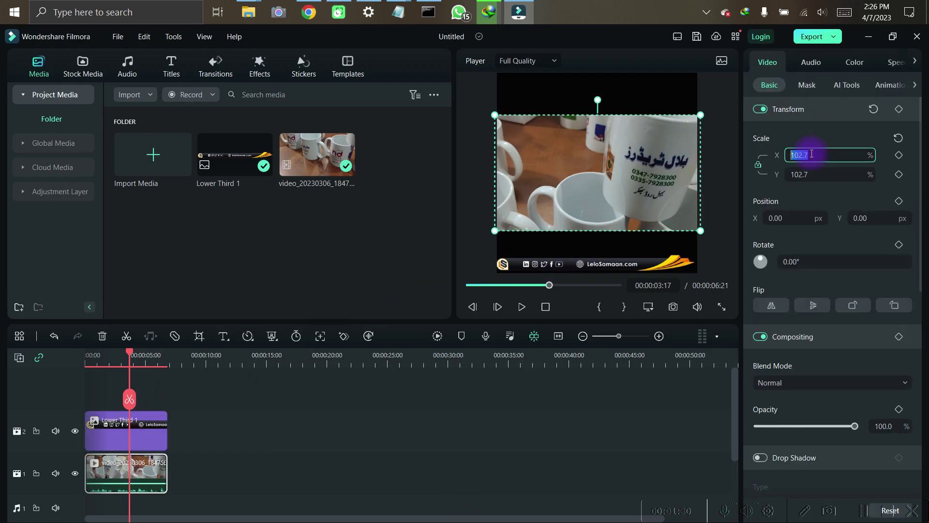
{"action": "type", "text": "120"}
{"action": "key", "text": "Return"}
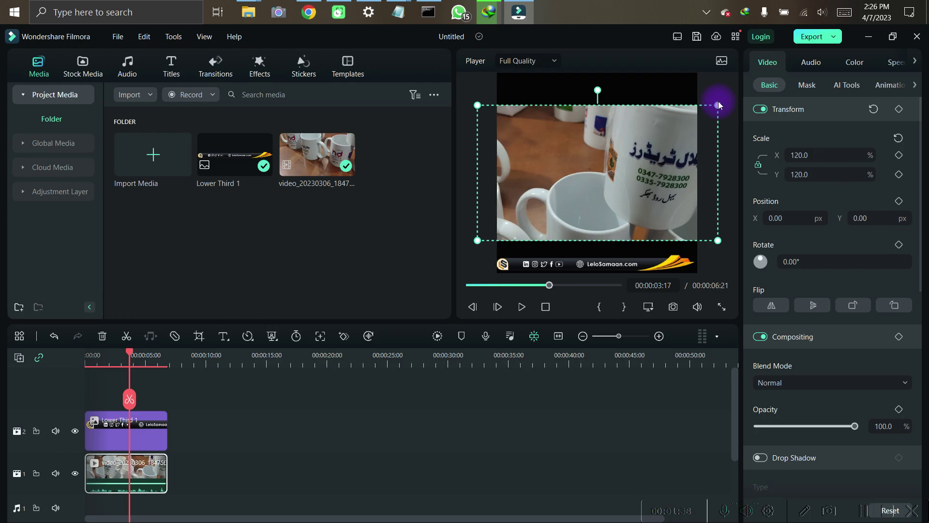
{"action": "left_click_drag", "start_coordinate": [718, 104], "coordinate": [674, 116]}
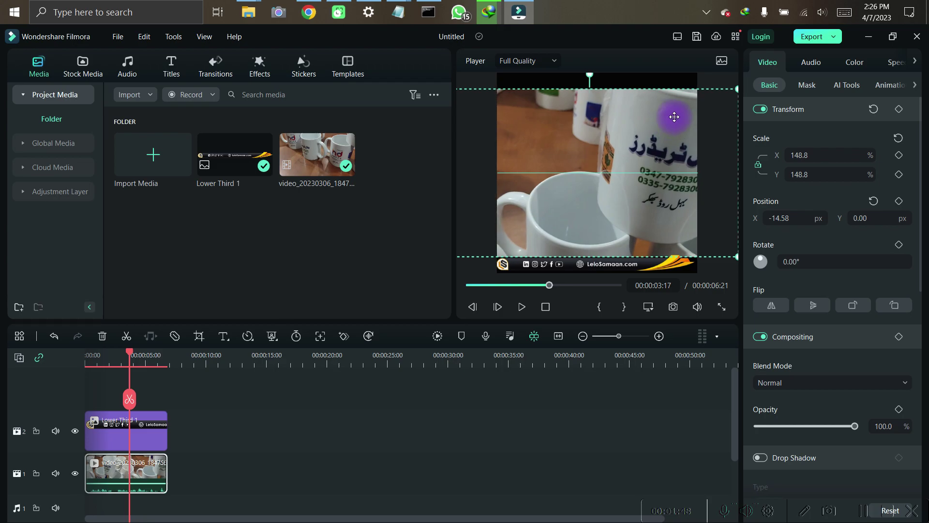
{"action": "left_click_drag", "start_coordinate": [738, 88], "coordinate": [665, 112]}
- Play back the composed video to check the framing and the lower third, and stop playback
{"action": "key", "text": "space"}
{"action": "left_click", "coordinate": [823, 106]}
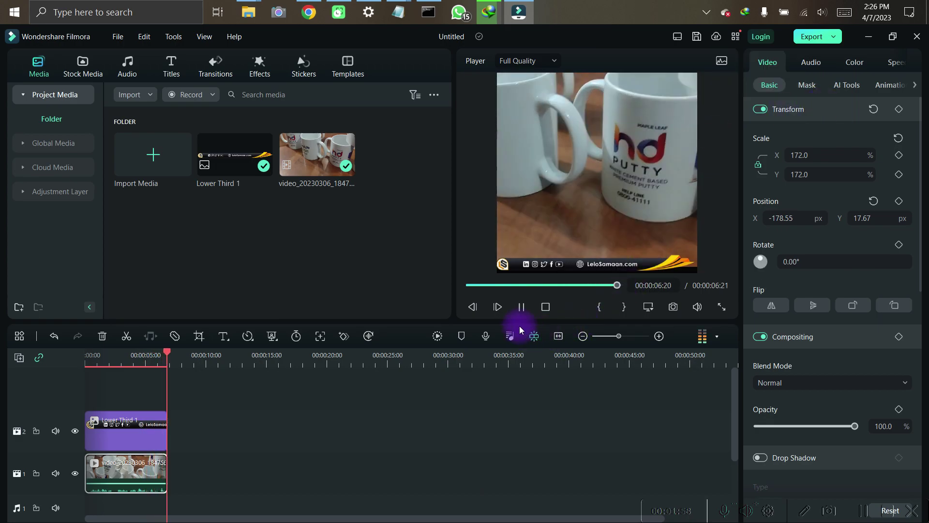
{"action": "left_click", "coordinate": [546, 307]}
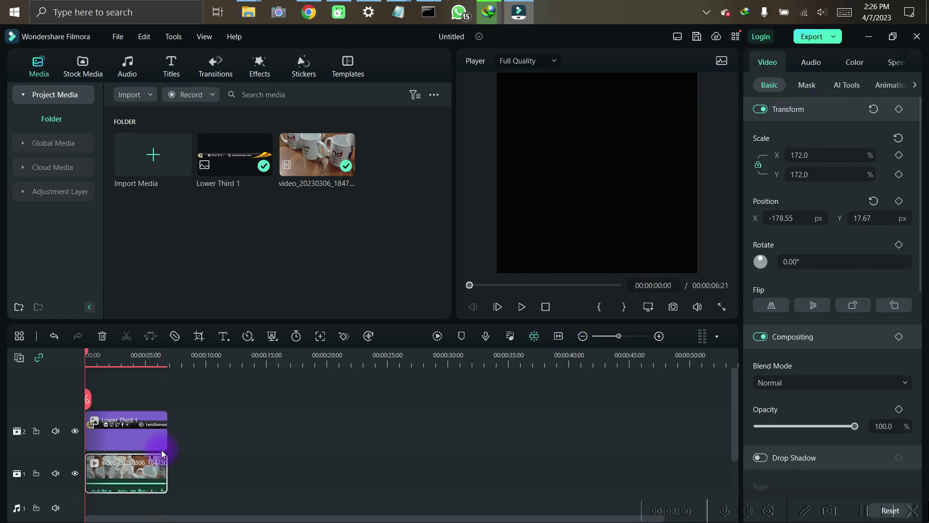
- Mute video track 1, which holds the mug clip
{"action": "left_click", "coordinate": [60, 473]}
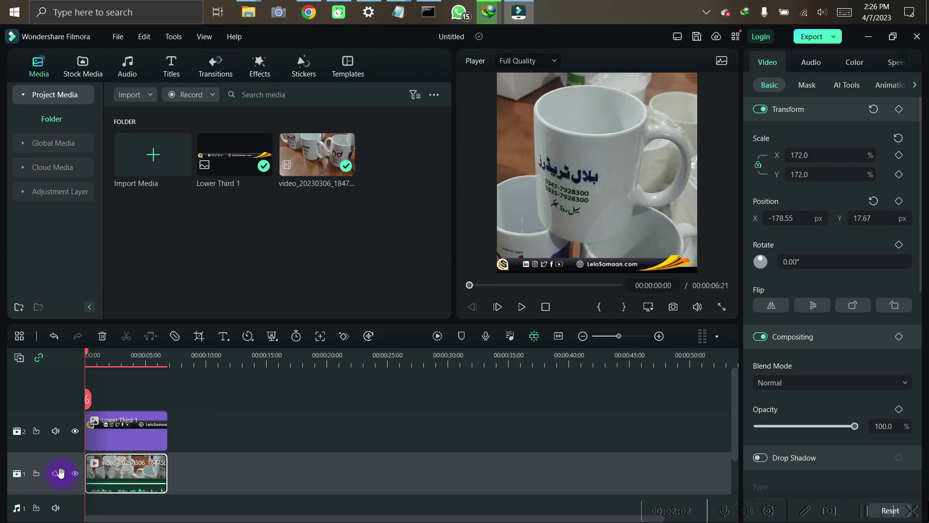
{"action": "left_click", "coordinate": [56, 473]}
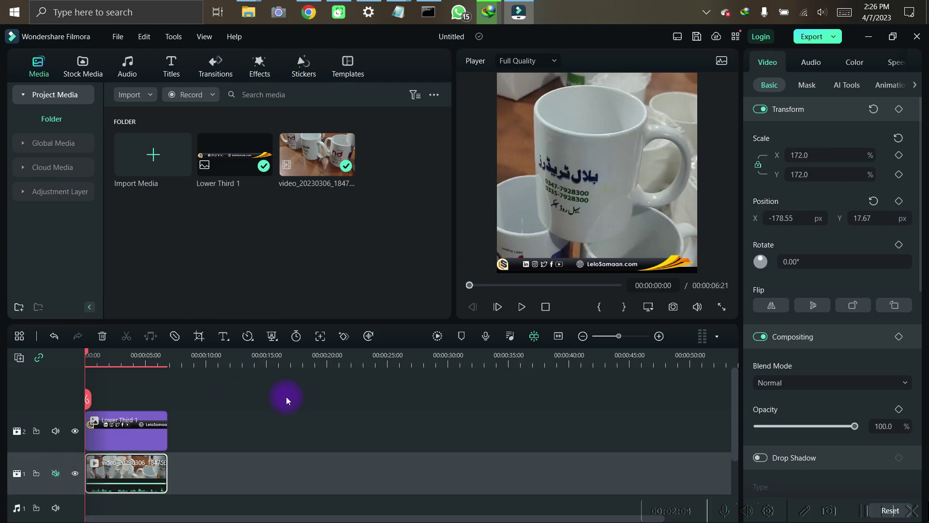
- Save the project as "lelo samm" in the default Projects folder
{"action": "key", "text": "ctrl+s"}
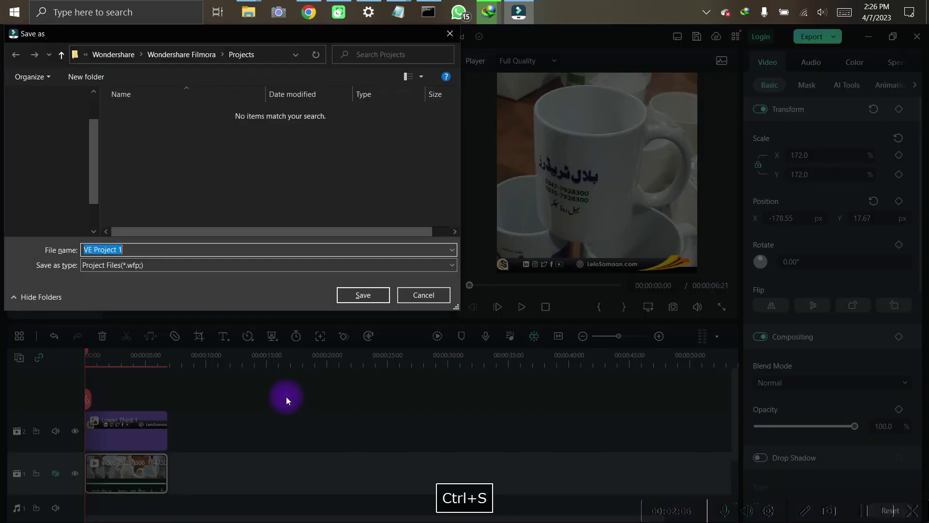
{"action": "type", "text": "lelo samm"}
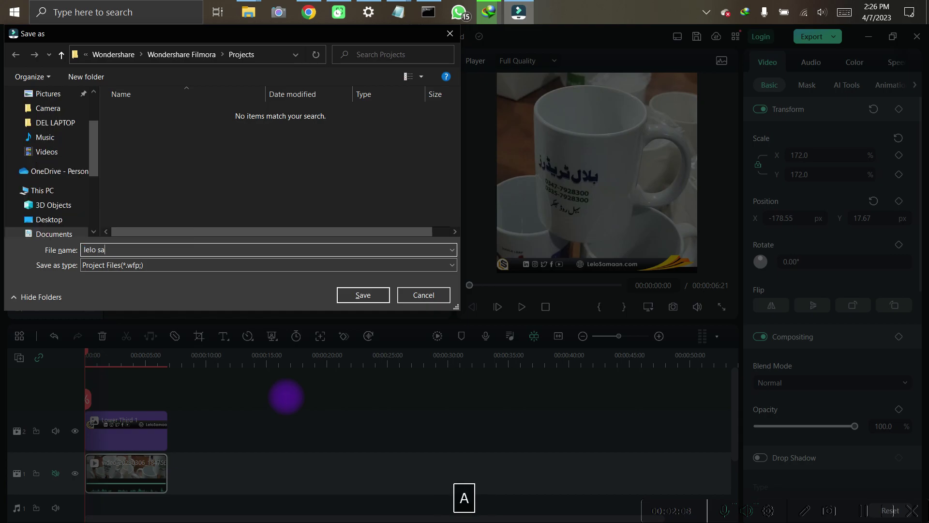
{"action": "key", "text": "BackSpace"}
{"action": "key", "text": "Return"}
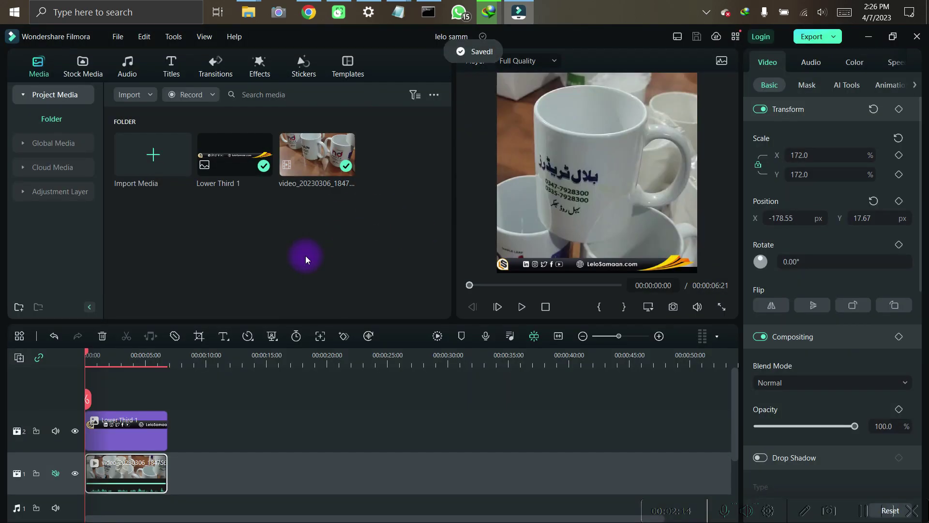
- Archive the project as a project bundle named "lelo samaan official" in the Downloads folder
{"action": "key", "text": "ctrl+shift+a"}
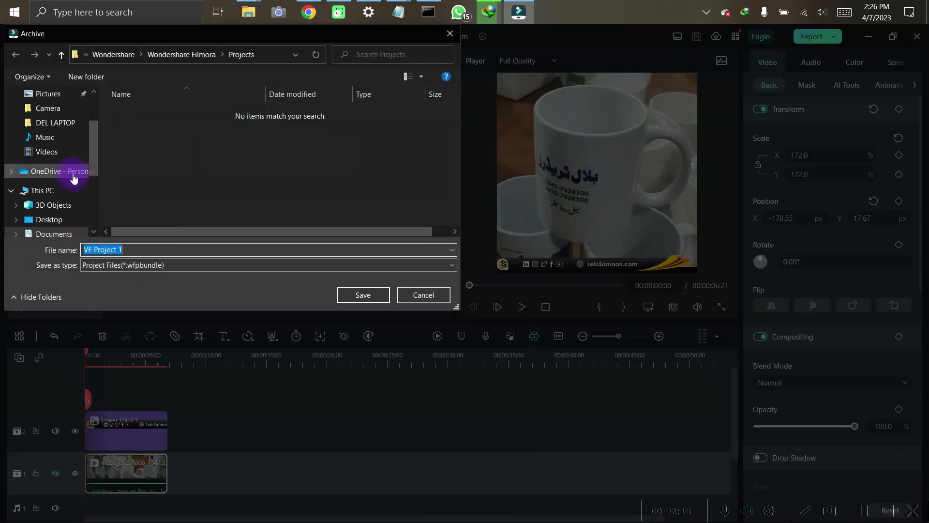
{"action": "scroll", "coordinate": [71, 161], "scroll_direction": "up", "scroll_amount": 2}
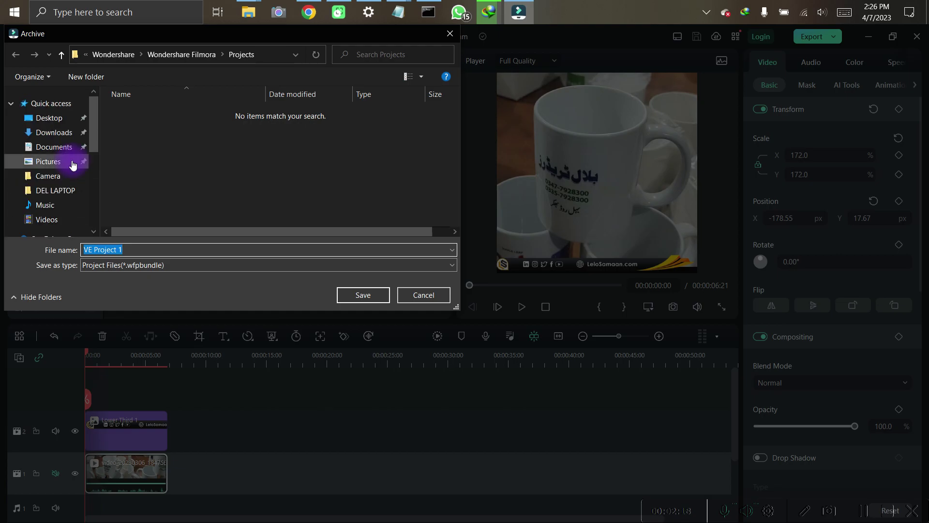
{"action": "left_click", "coordinate": [53, 132]}
{"action": "left_click", "coordinate": [160, 250]}
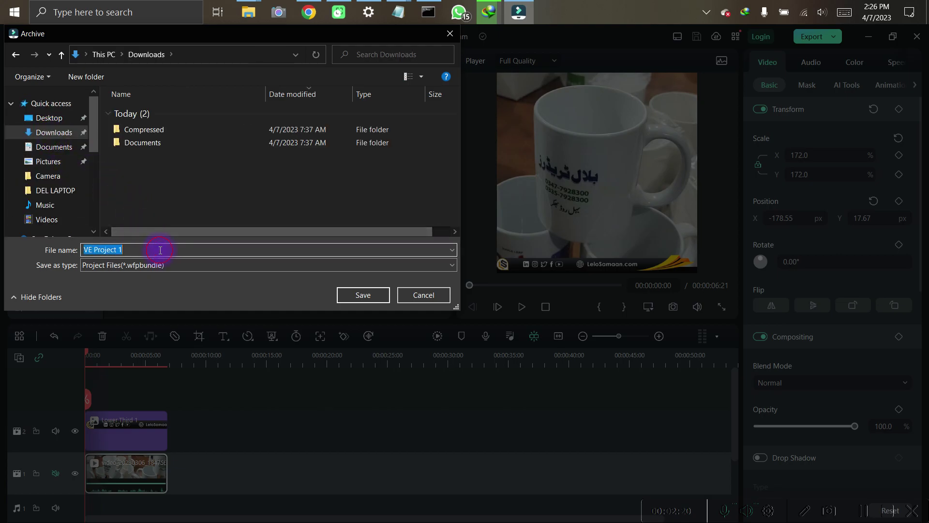
{"action": "type", "text": "lelo sa"}
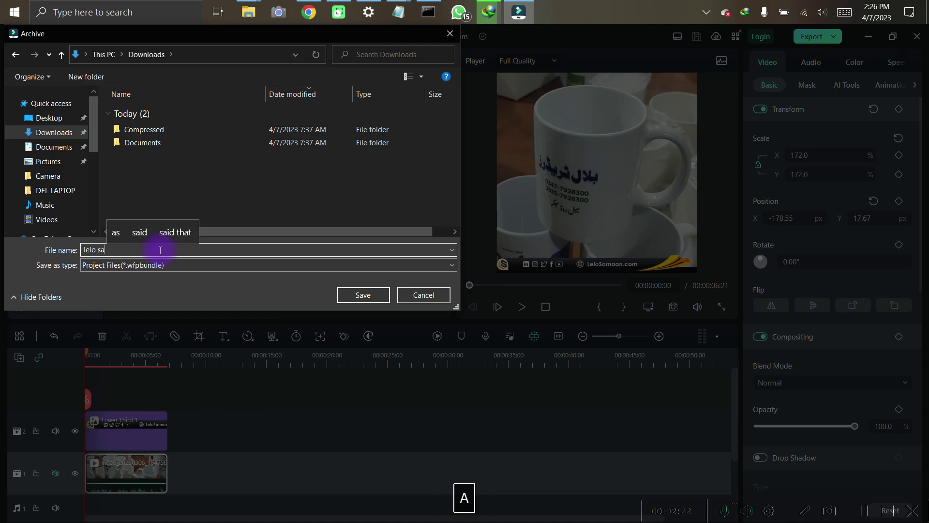
{"action": "type", "text": "maan "}
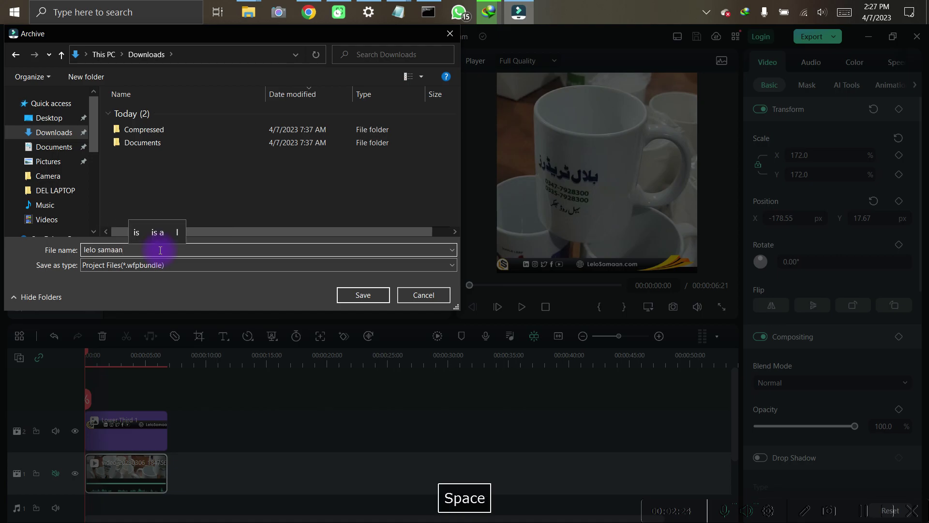
{"action": "type", "text": "officials"}
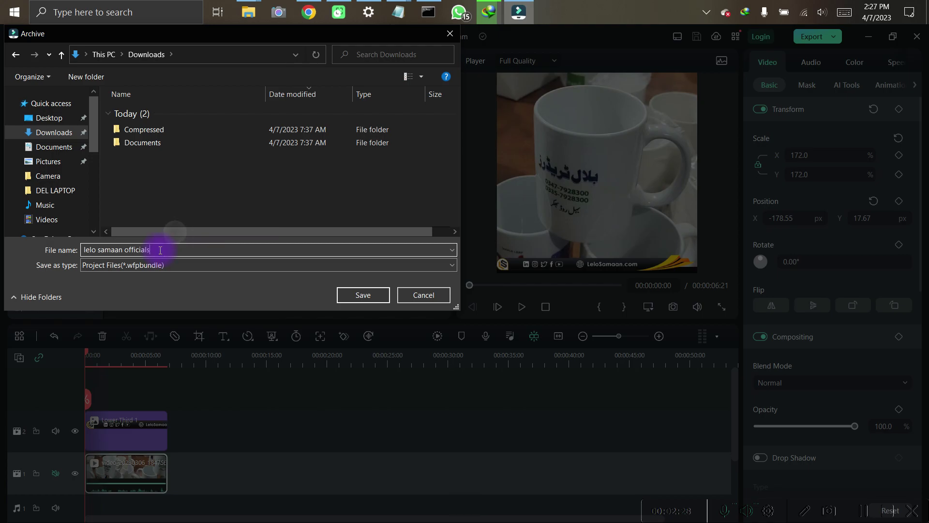
{"action": "key", "text": "BackSpace"}
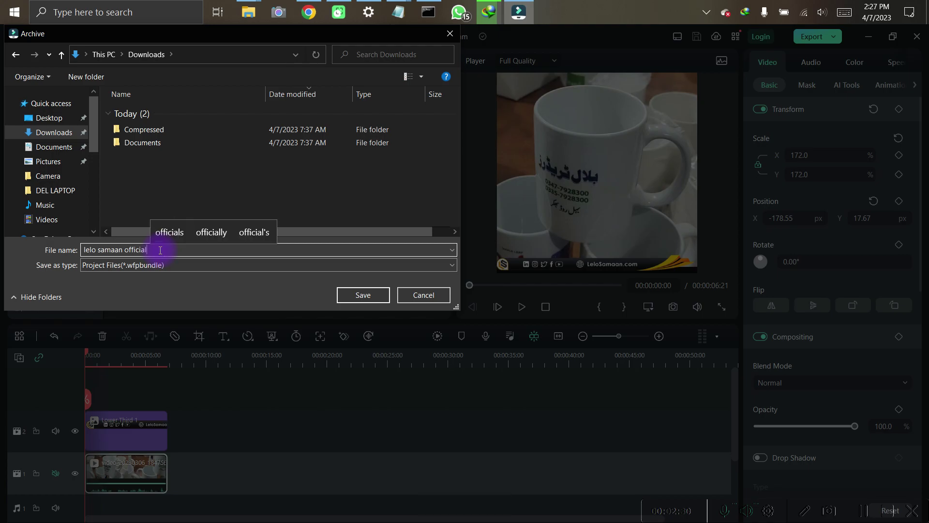
{"action": "left_click", "coordinate": [363, 295]}
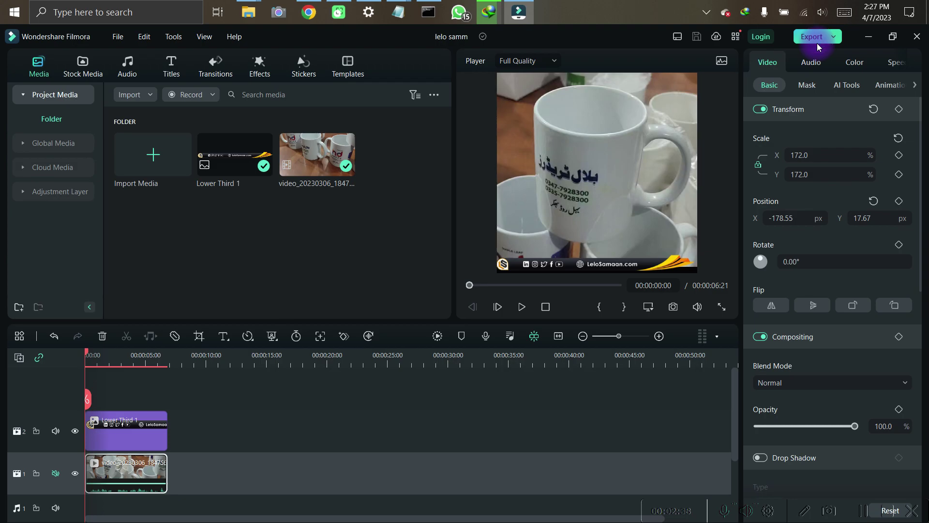
- Open the local MP4 export settings and set the save location to the Desktop
{"action": "left_click", "coordinate": [817, 44]}
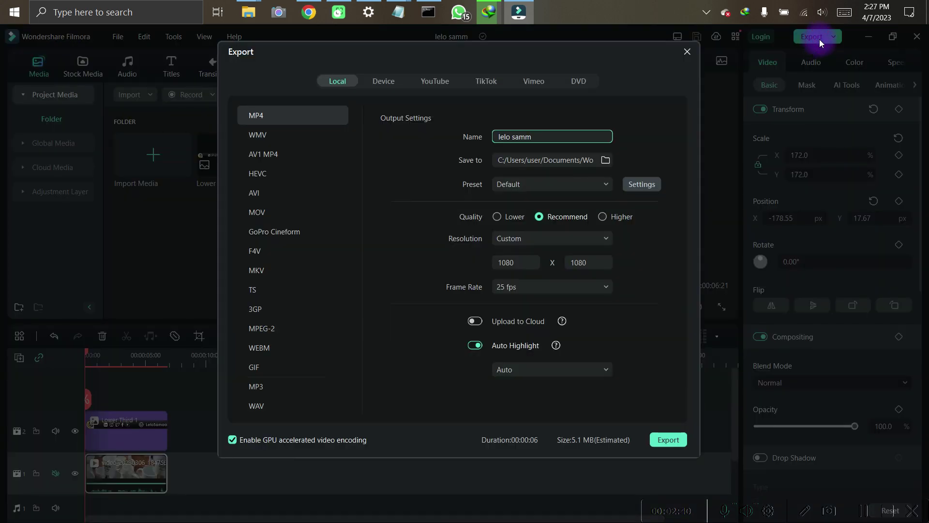
{"action": "left_click", "coordinate": [604, 166]}
{"action": "left_click", "coordinate": [606, 160]}
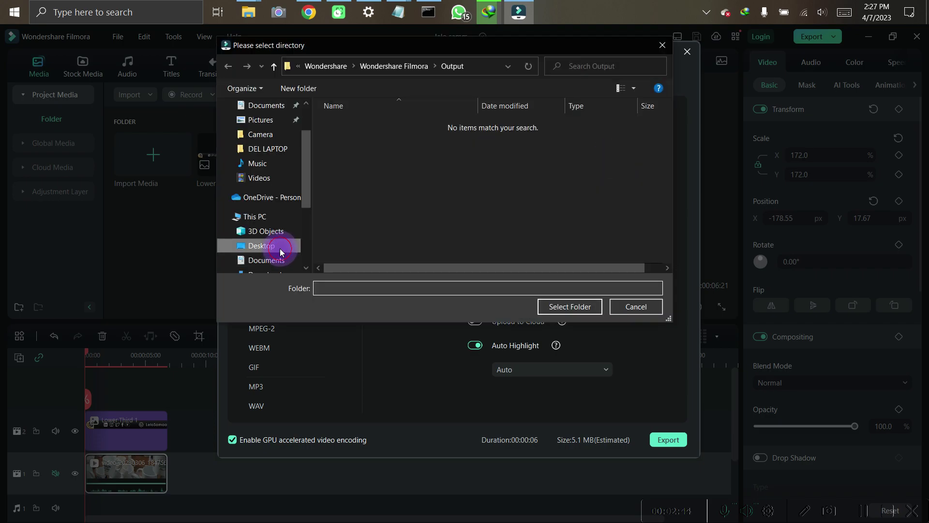
{"action": "left_click", "coordinate": [261, 246]}
{"action": "left_click", "coordinate": [565, 307]}
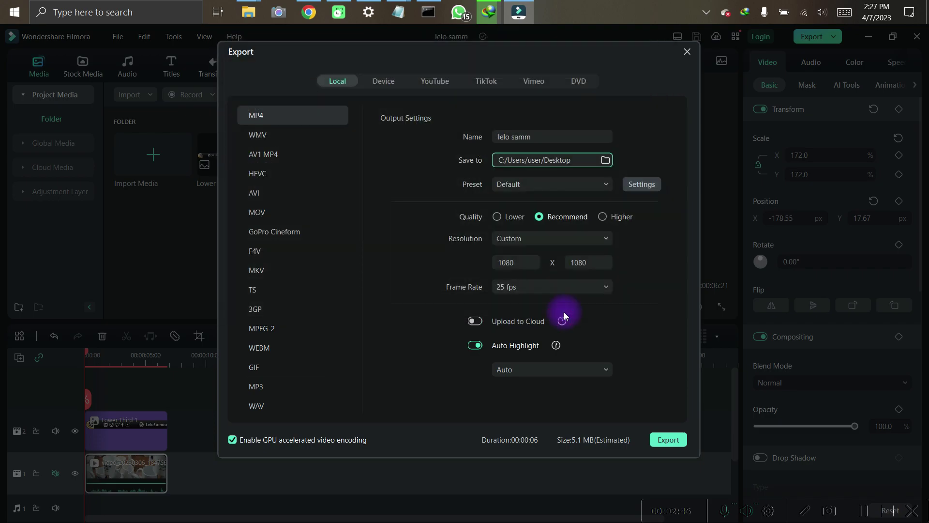
- Export the video at 30 fps with Auto Highlight turned off, and close the export window when it finishes
{"action": "left_click", "coordinate": [604, 290]}
{"action": "left_click", "coordinate": [535, 406]}
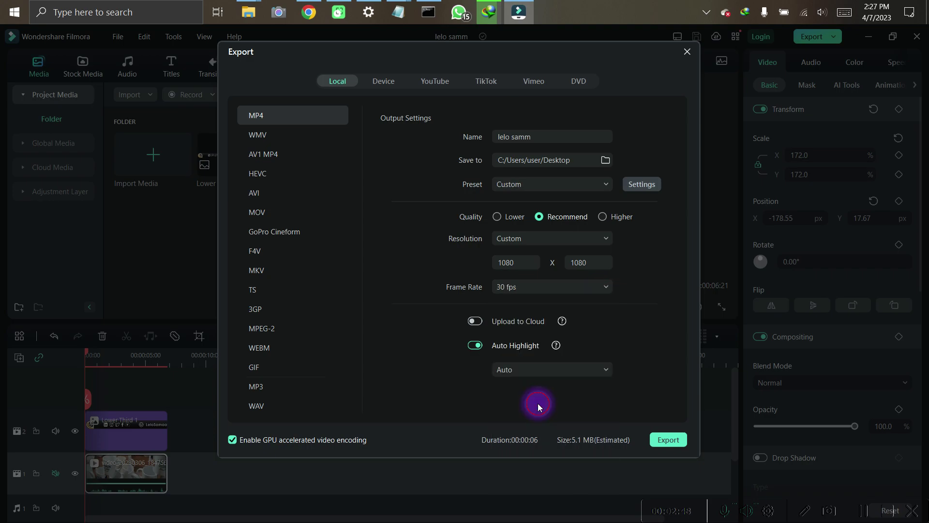
{"action": "left_click", "coordinate": [477, 345]}
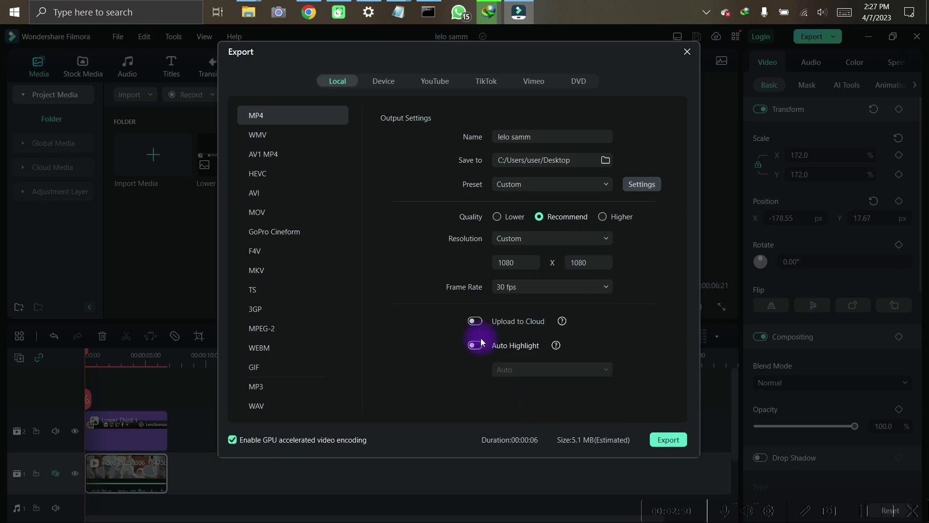
{"action": "left_click", "coordinate": [668, 439]}
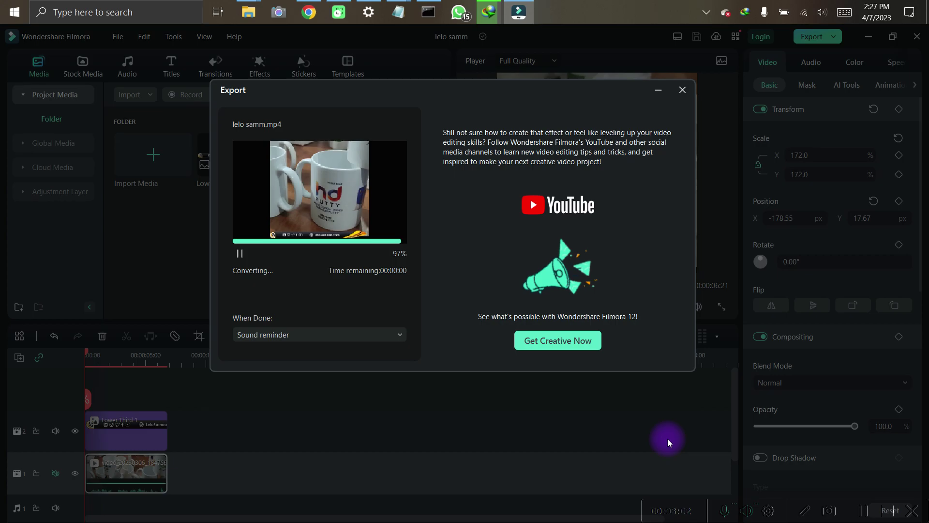
{"action": "key", "text": "Escape"}
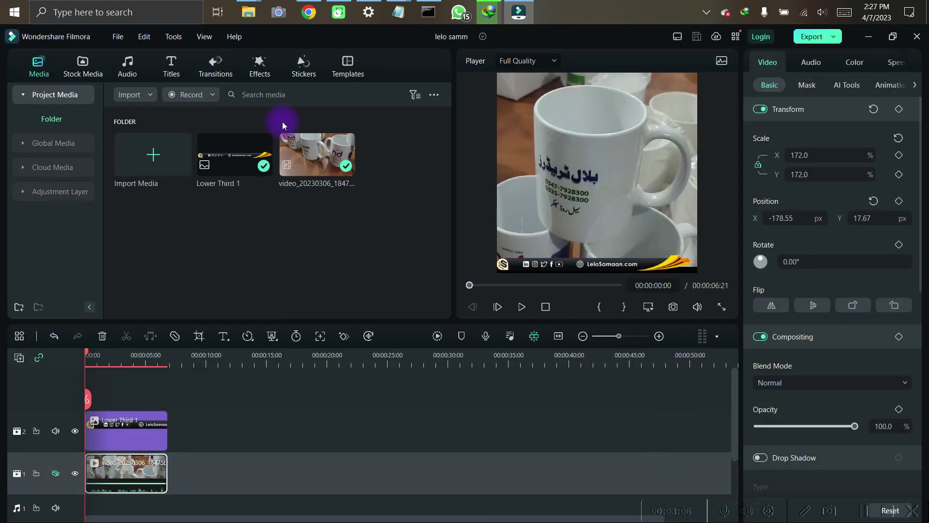
- Check the program's version information and close it
{"action": "left_click", "coordinate": [236, 38]}
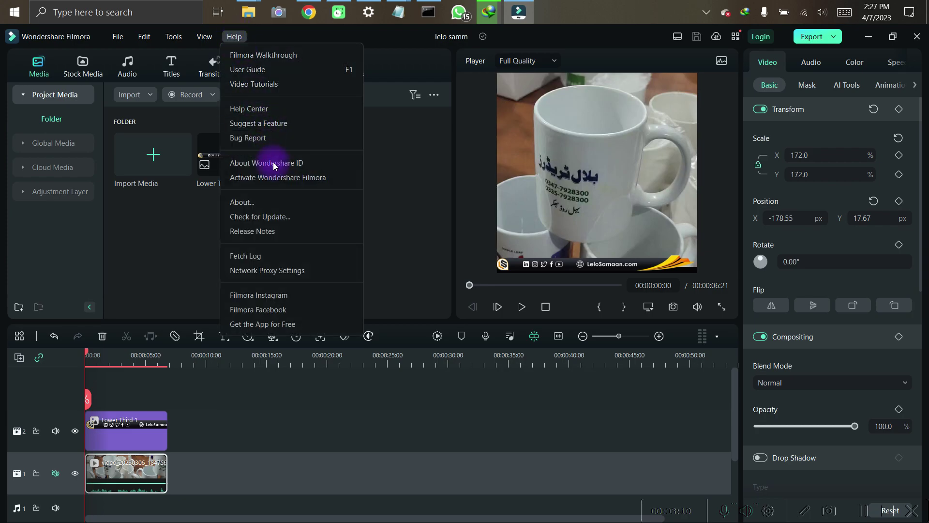
{"action": "left_click", "coordinate": [304, 201]}
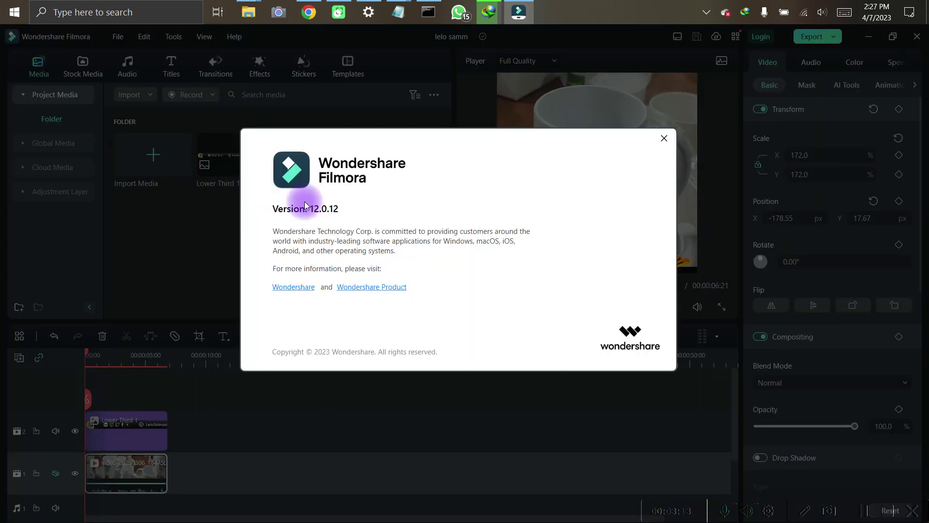
{"action": "left_click", "coordinate": [665, 140]}
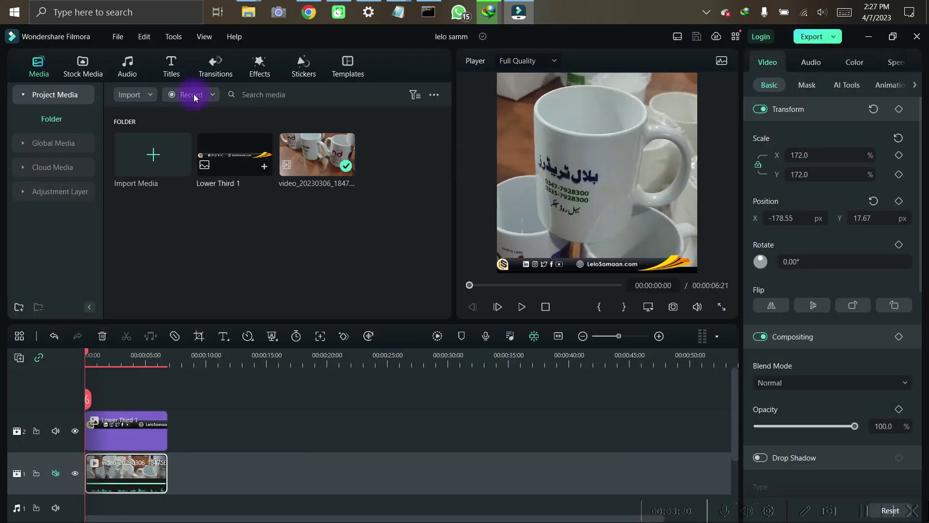
- Review the performance preferences, including the graphics card choices and the render and proxy settings, and leave without changes
{"action": "left_click", "coordinate": [117, 37]}
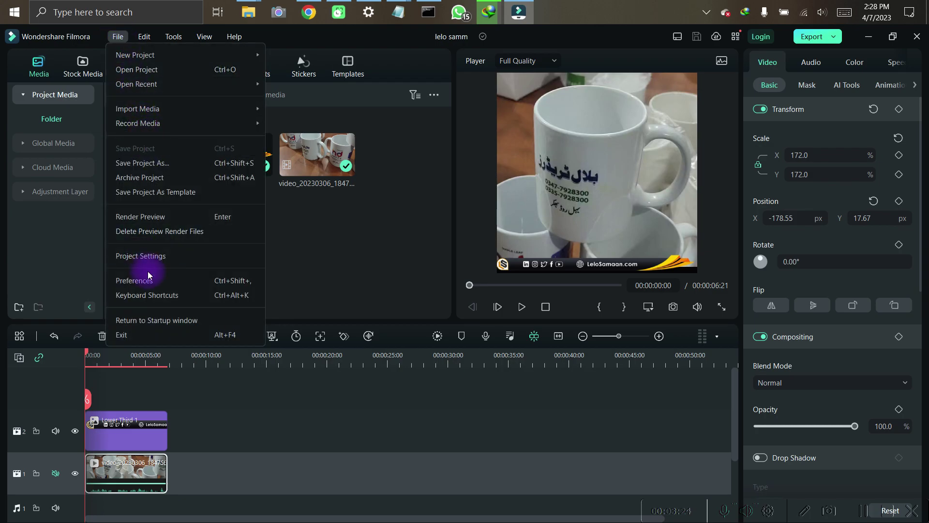
{"action": "left_click", "coordinate": [164, 275]}
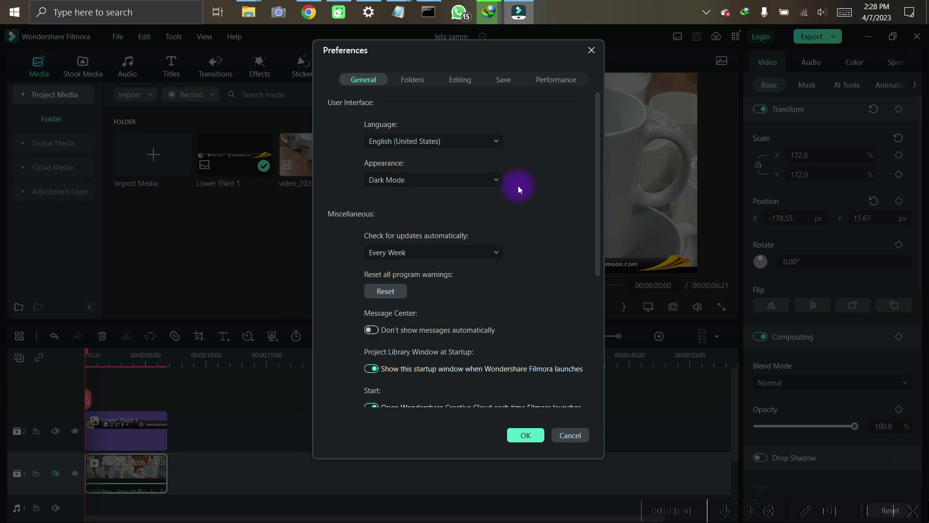
{"action": "left_click", "coordinate": [549, 84]}
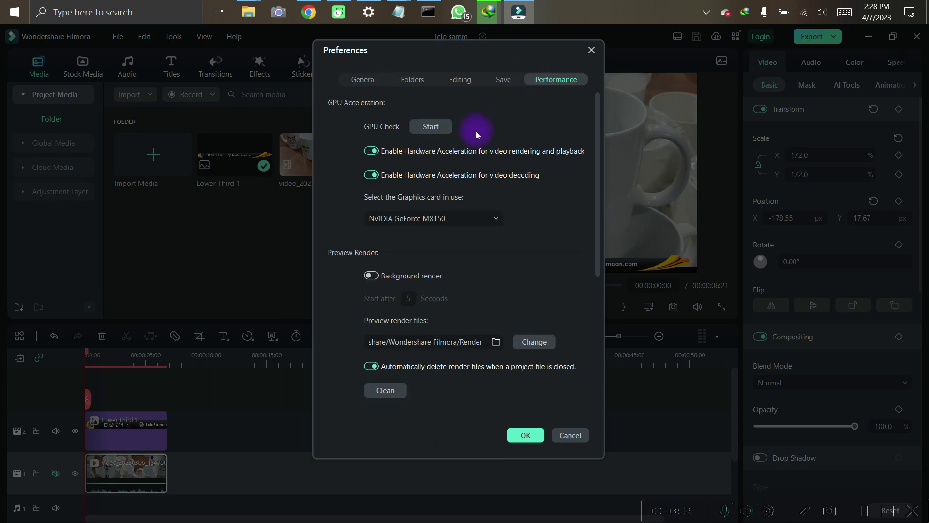
{"action": "left_click", "coordinate": [492, 221]}
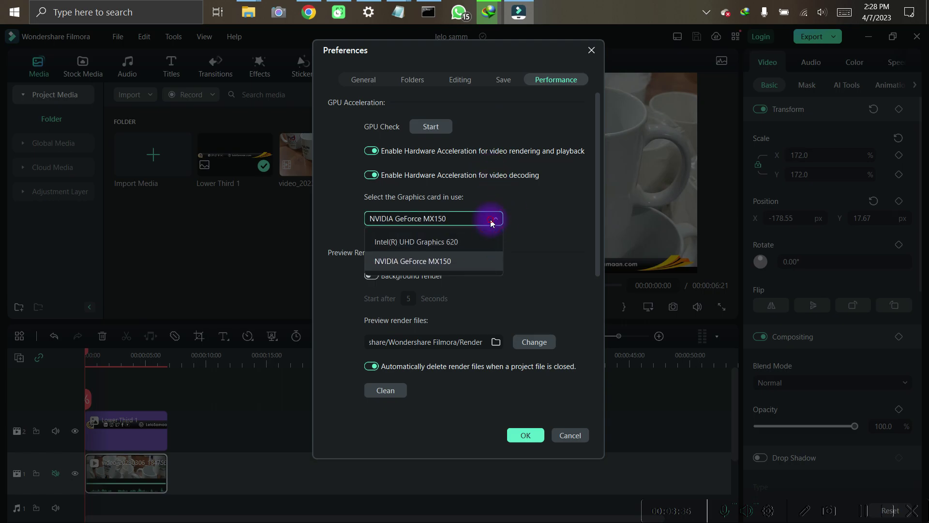
{"action": "left_click", "coordinate": [491, 221]}
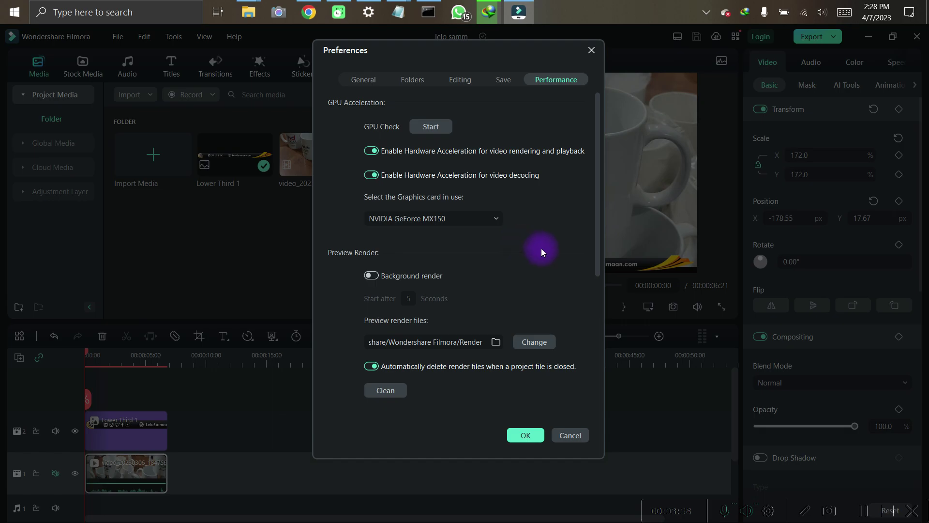
{"action": "scroll", "coordinate": [541, 248], "scroll_direction": "down", "scroll_amount": 5}
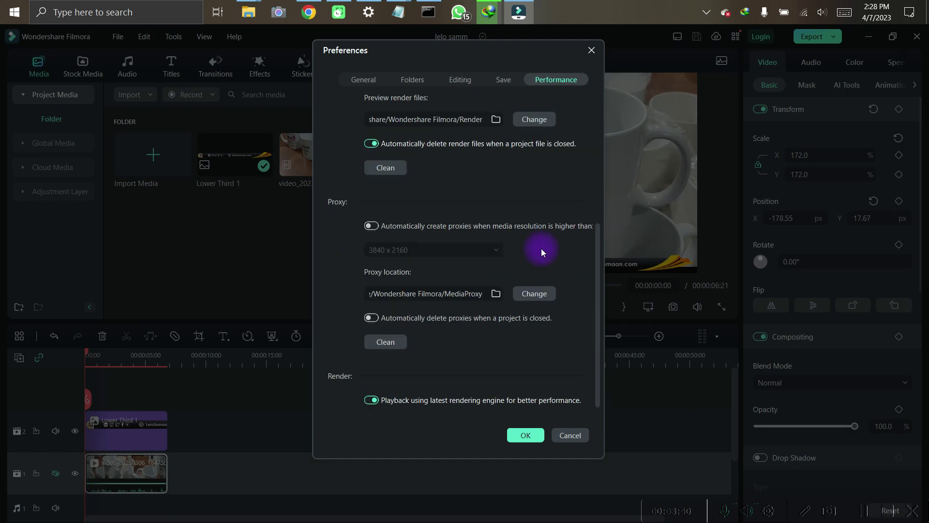
{"action": "left_click", "coordinate": [581, 437]}
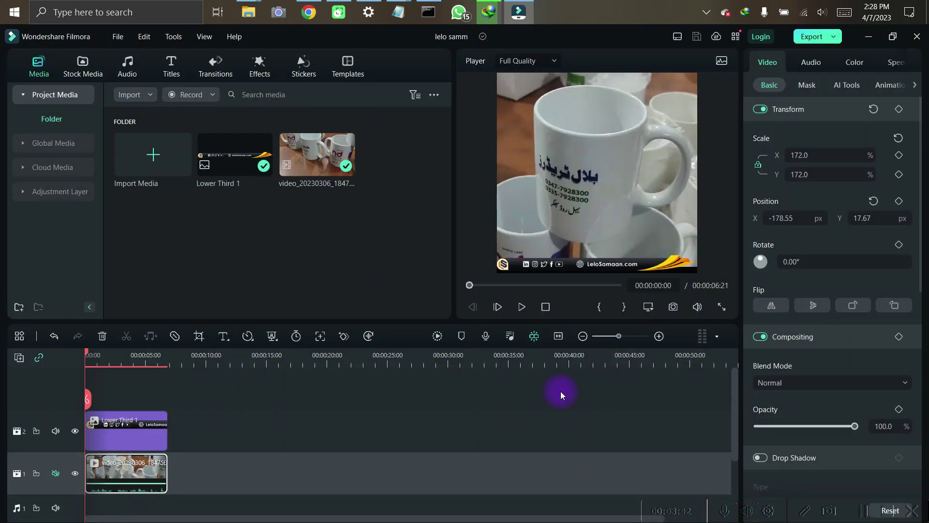
- Minimize the editor and play the exported "lelo samm" video from the desktop
{"action": "left_click", "coordinate": [871, 37]}
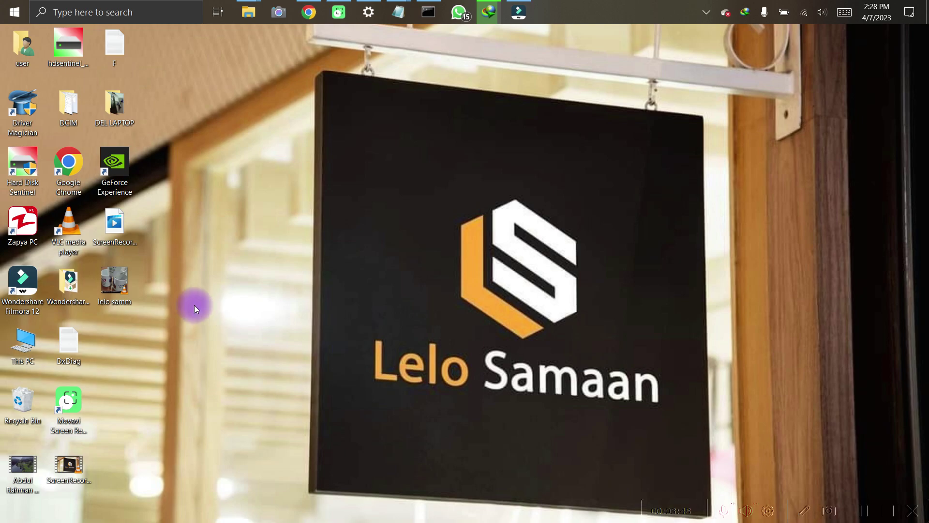
{"action": "left_click", "coordinate": [118, 289]}
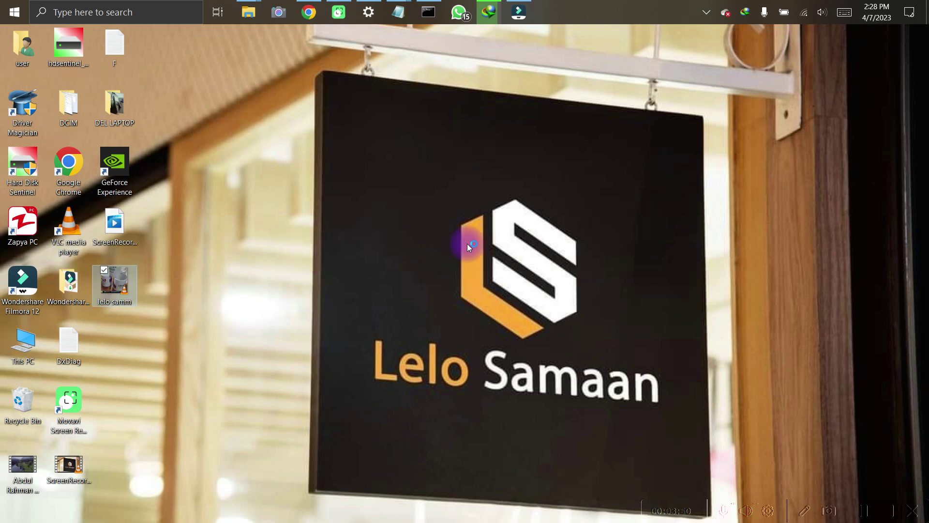
{"action": "key", "text": "Return"}
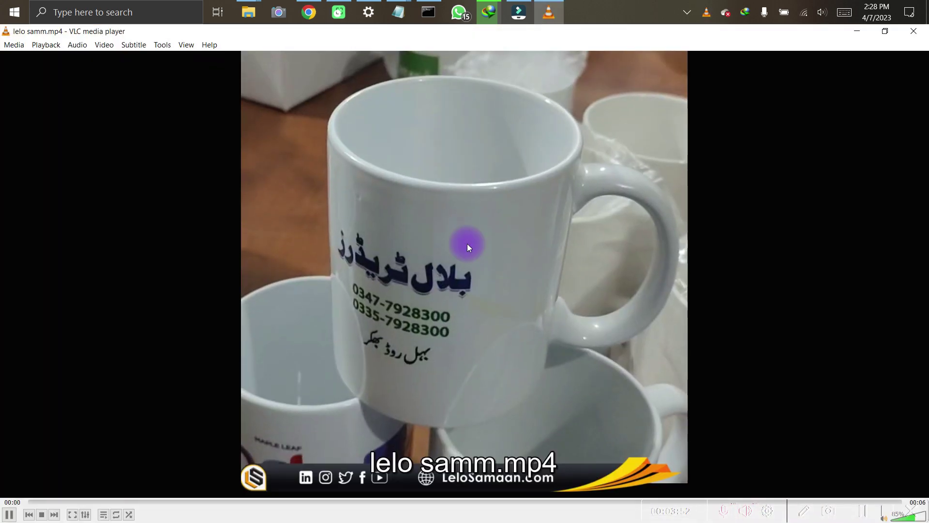